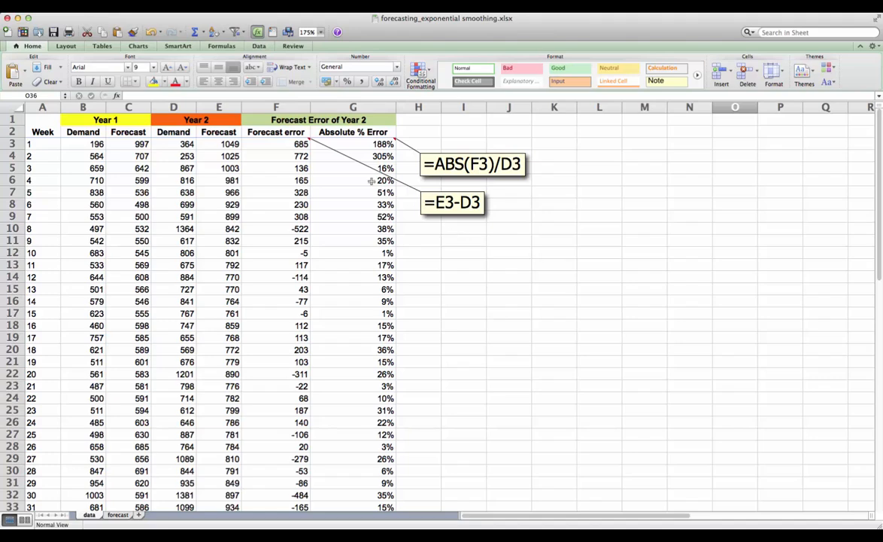
# Step: Review the two years of weekly demand and forecasts, and inspect the forecast error and absolute % error formulas for week 1
pyautogui.scroll(-1, 223, 177)
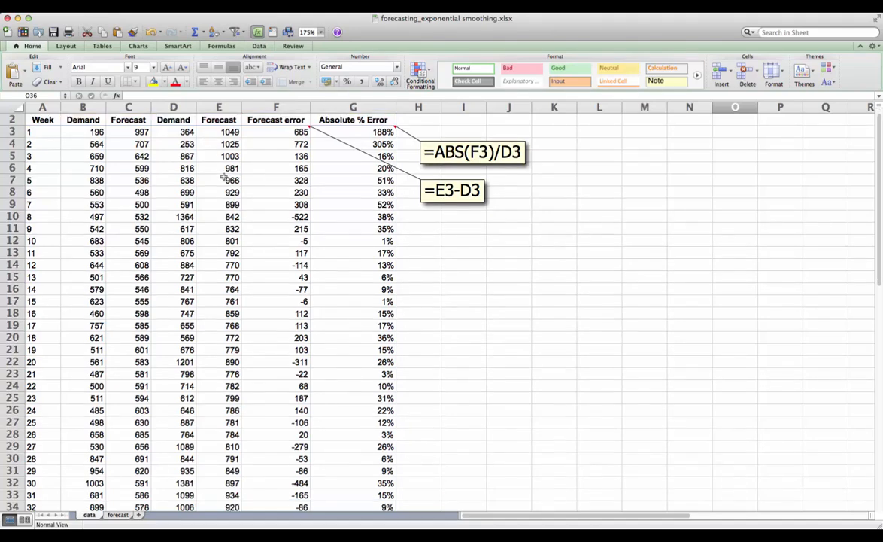
pyautogui.scroll(-4, 223, 177)
pyautogui.scroll(5, 223, 177)
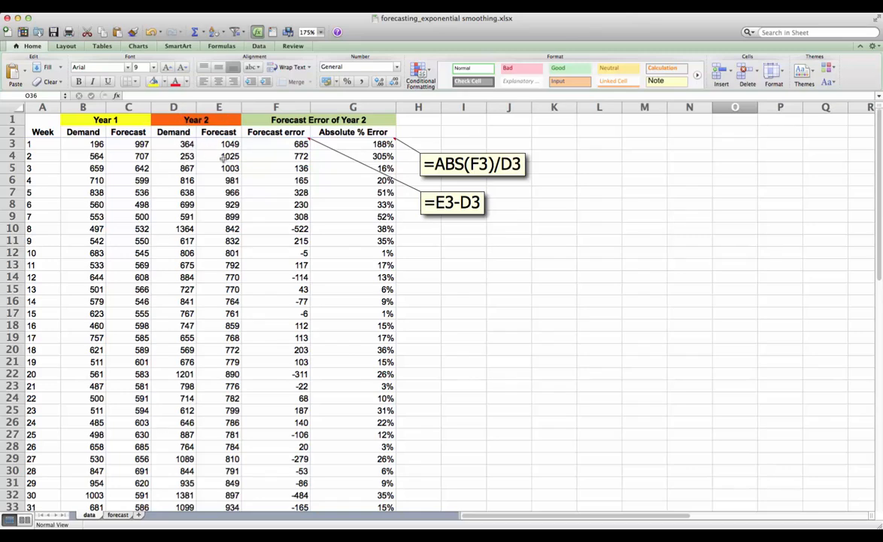
pyautogui.click(287, 145)
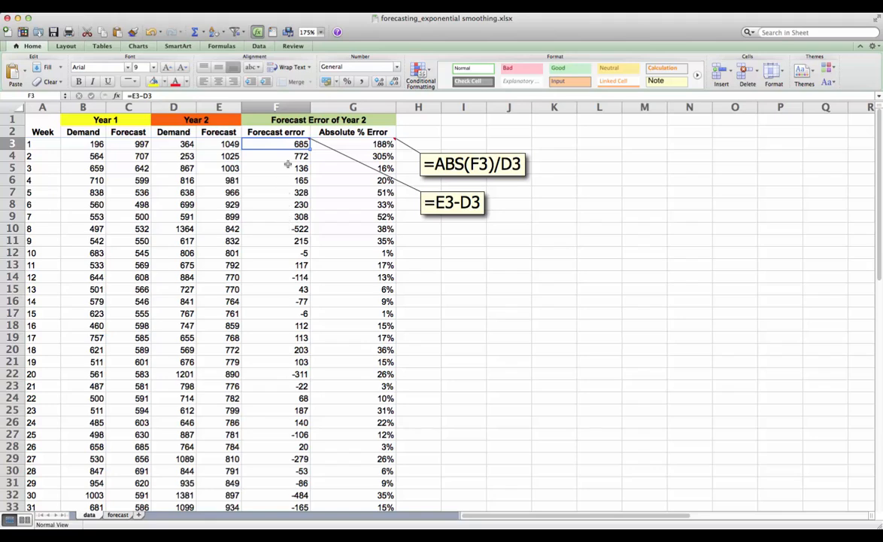
pyautogui.click(365, 146)
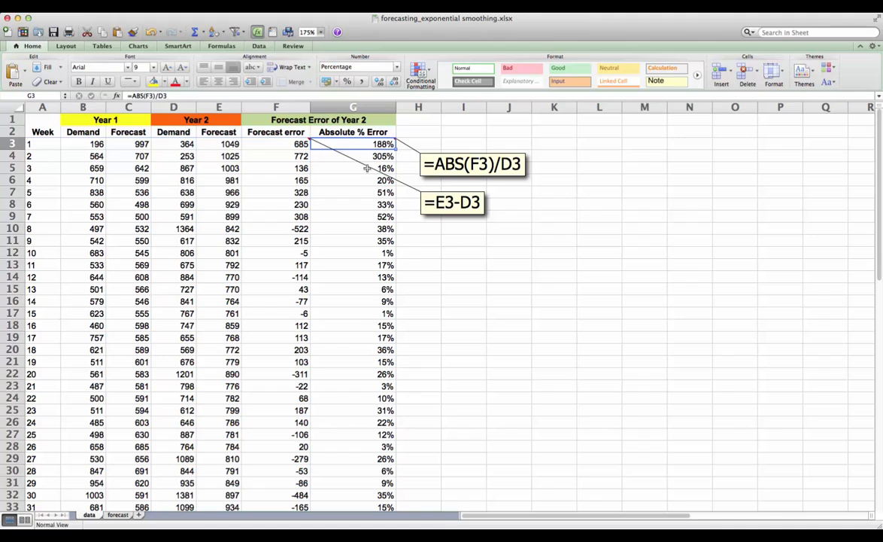
# Step: Inspect the MAPE formula for the current forecast in cell G45 and review the error columns it summarizes
pyautogui.scroll(-10, 368, 168)
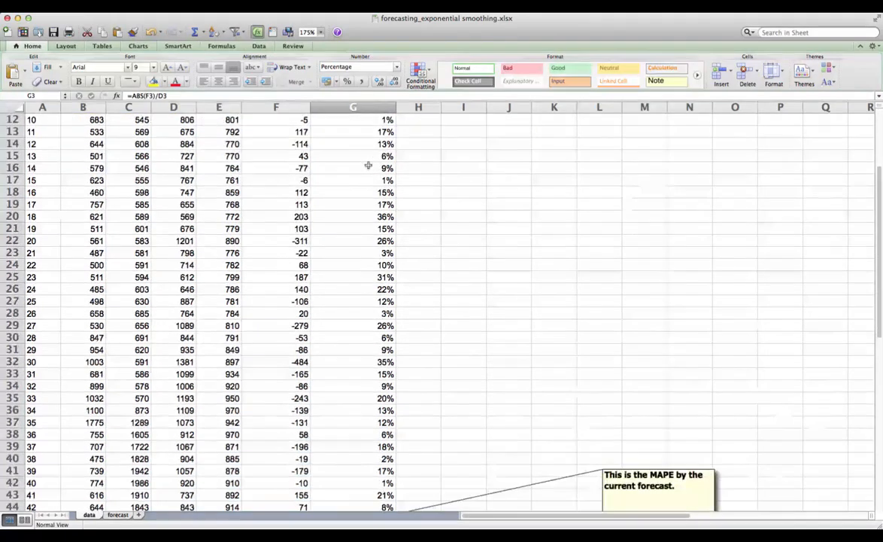
pyautogui.scroll(-1, 368, 166)
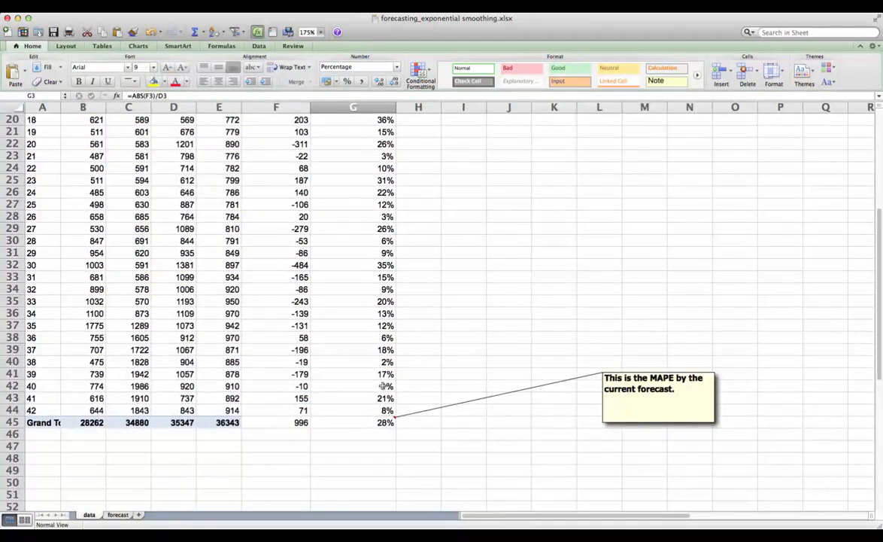
pyautogui.click(375, 423)
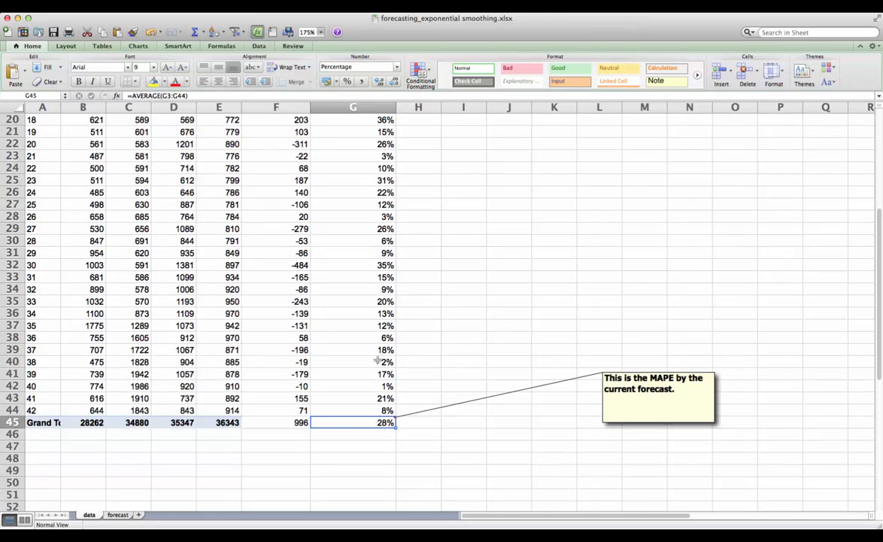
pyautogui.scroll(5, 377, 242)
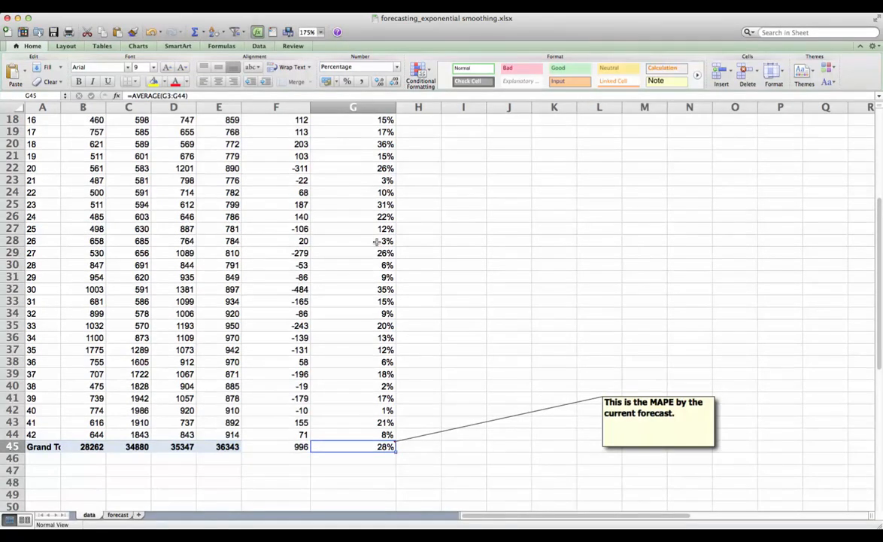
pyautogui.scroll(4, 377, 242)
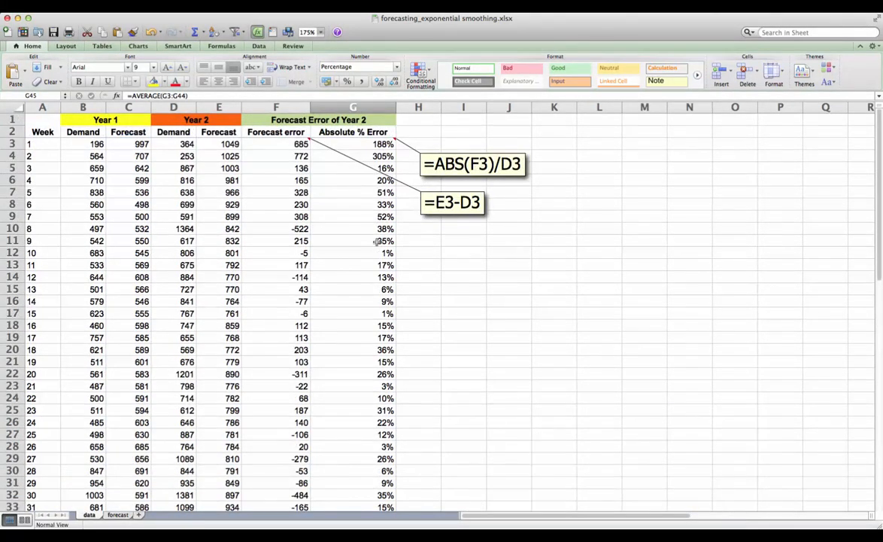
pyautogui.scroll(-8, 377, 242)
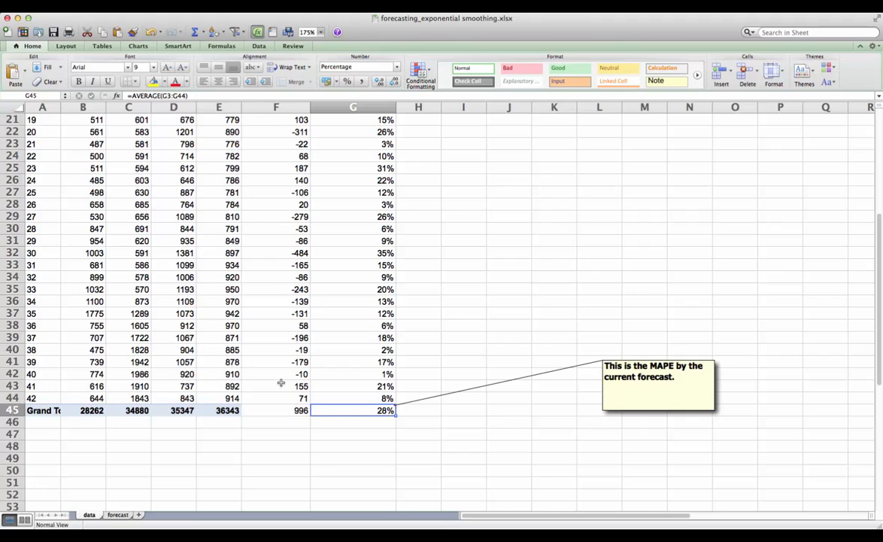
pyautogui.scroll(8, 157, 375)
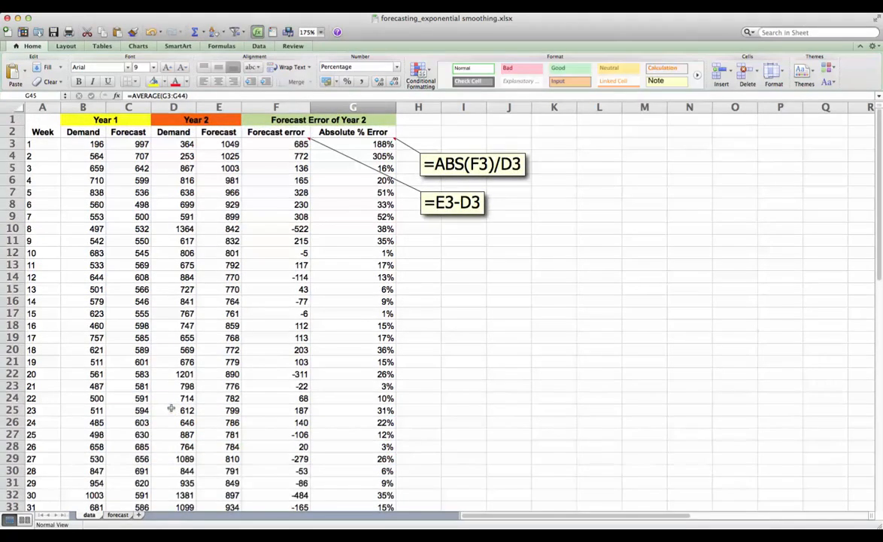
# Step: On the forecast sheet, inspect the exponential smoothing formulas in H4 and H5 and the cells they reference
pyautogui.click(118, 514)
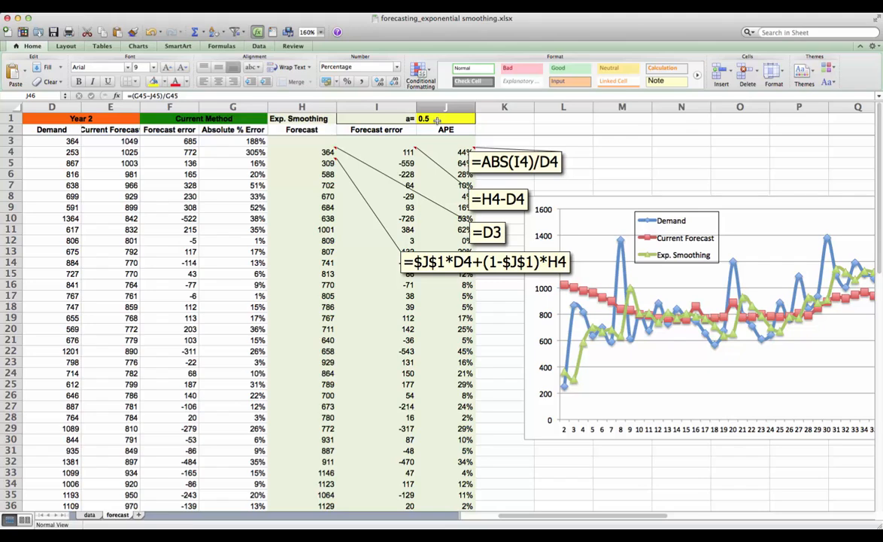
pyautogui.click(306, 151)
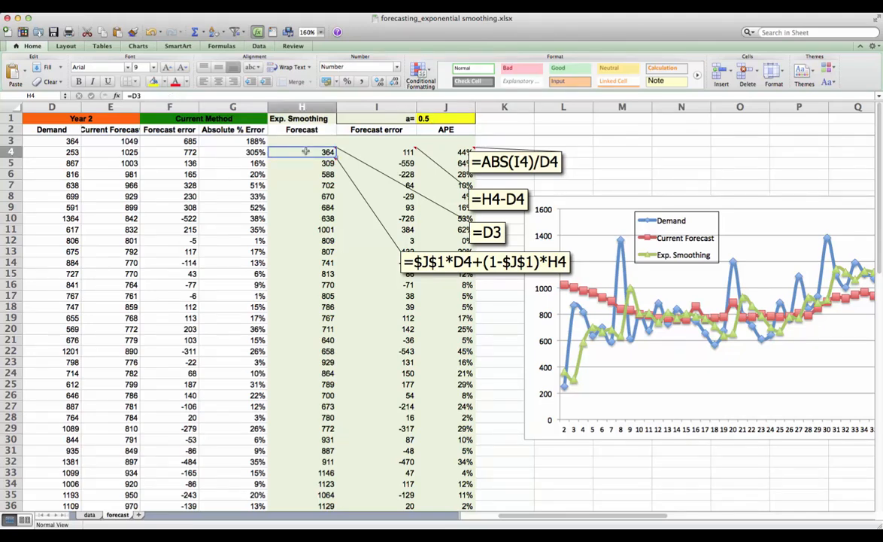
pyautogui.click(129, 95)
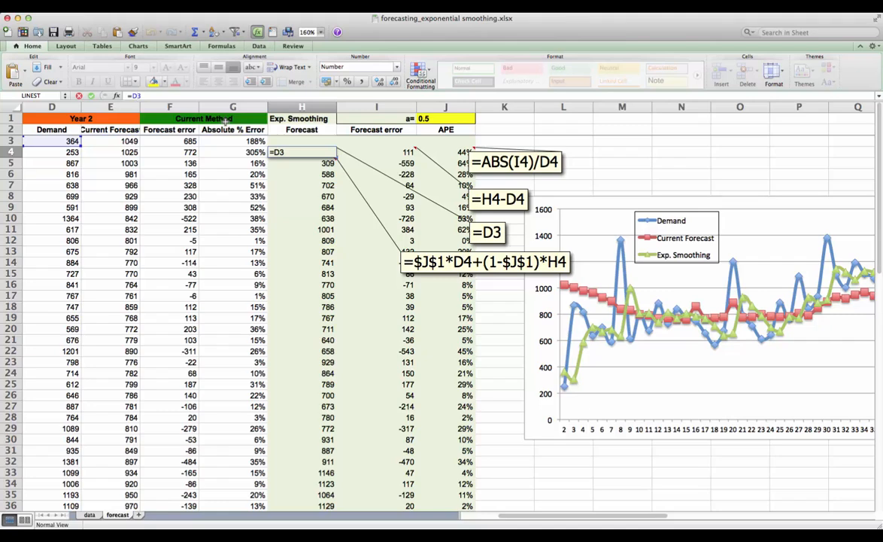
pyautogui.press('Return')
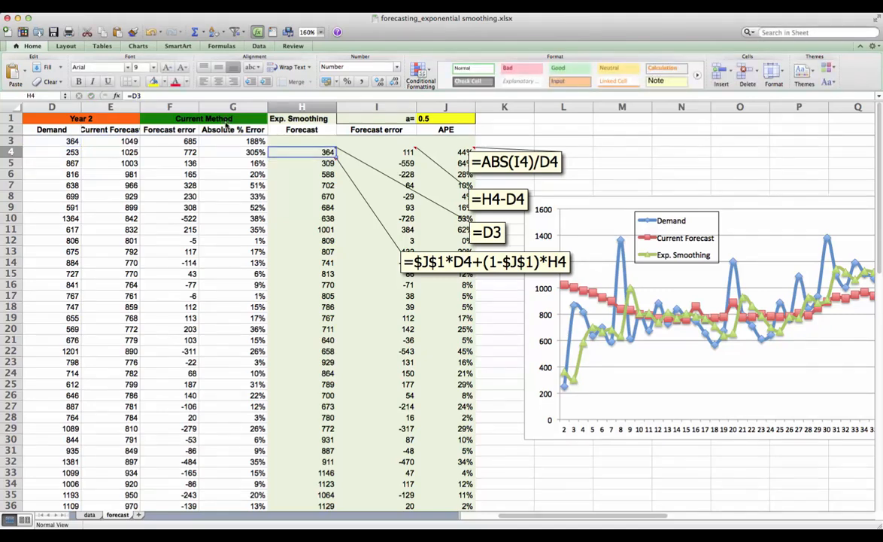
pyautogui.press('Down')
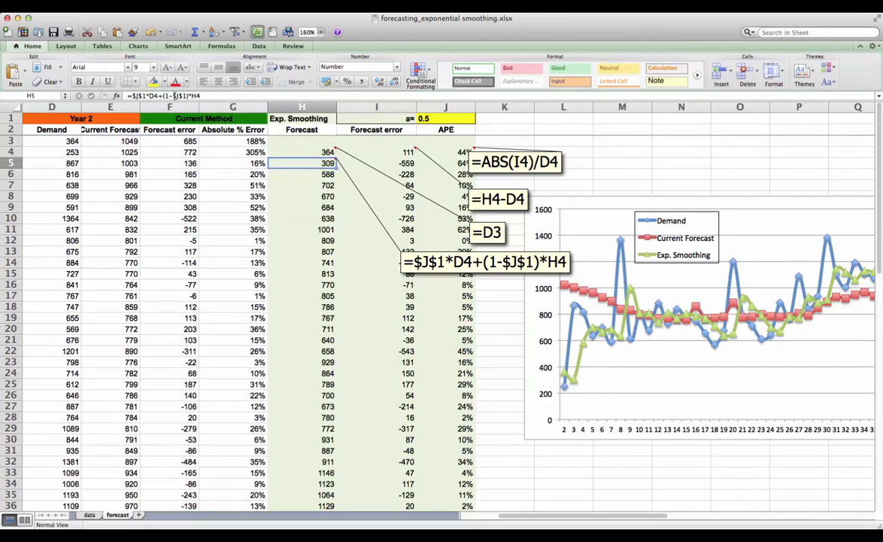
pyautogui.press('F2')
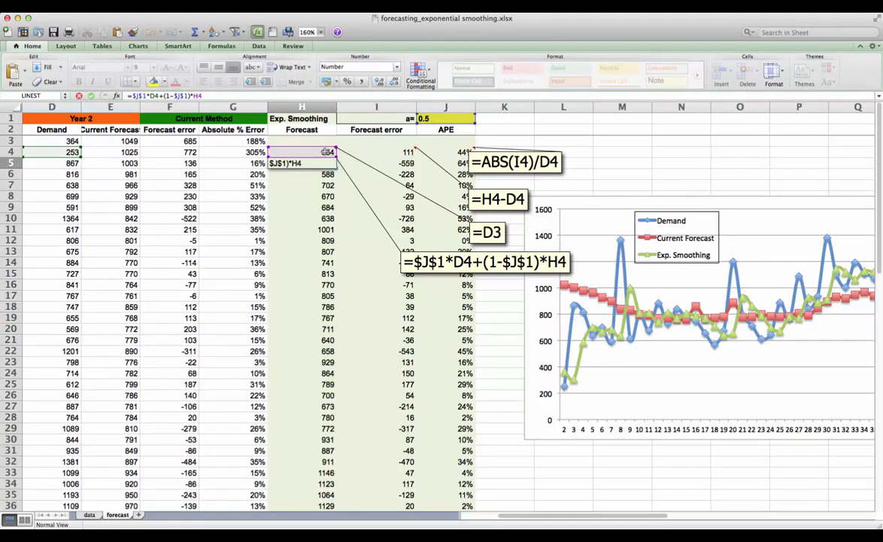
pyautogui.press('Return')
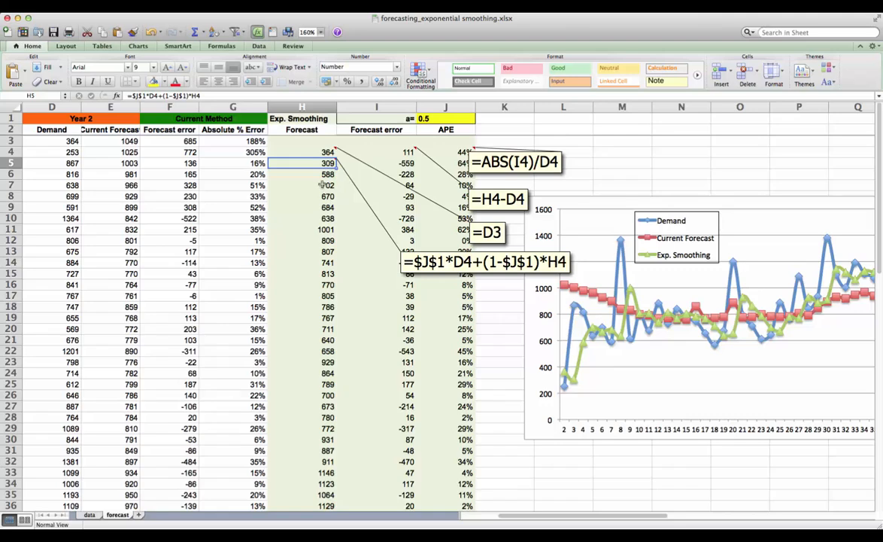
# Step: Review the exponential smoothing forecast column and inspect the forecast error formula in I5 and the APE formula in J4
pyautogui.scroll(-5, 323, 173)
pyautogui.scroll(5, 322, 185)
pyautogui.press('Right')
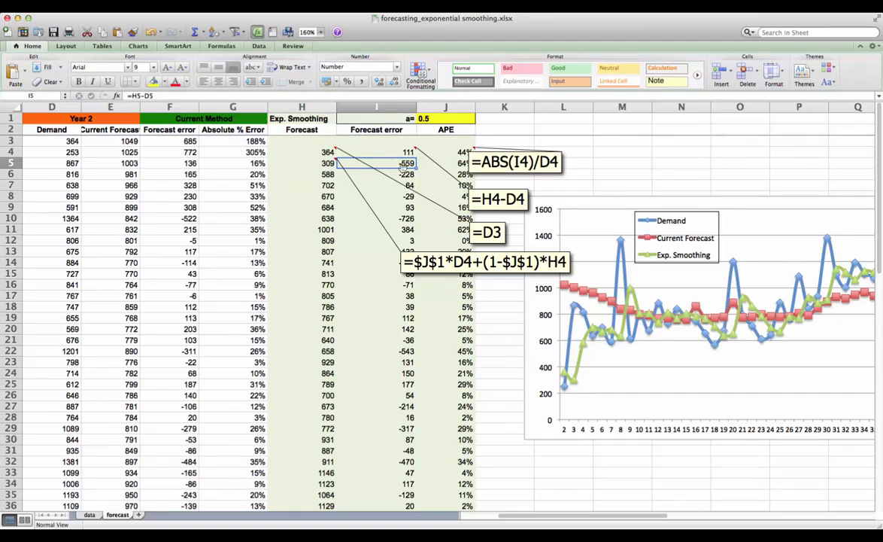
pyautogui.click(446, 152)
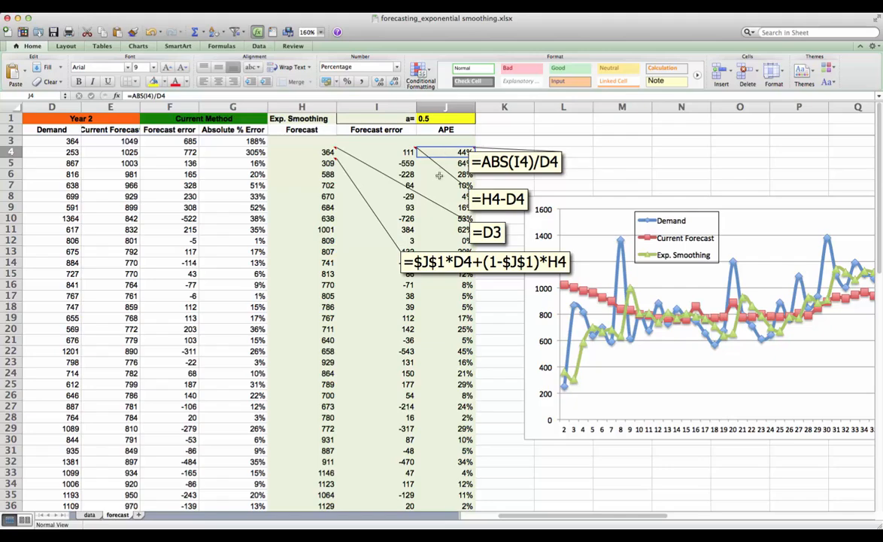
# Step: Inspect the exponential smoothing MAPE formula in cell J45 at the end of the APE column
pyautogui.scroll(-5, 439, 181)
pyautogui.scroll(-14, 439, 181)
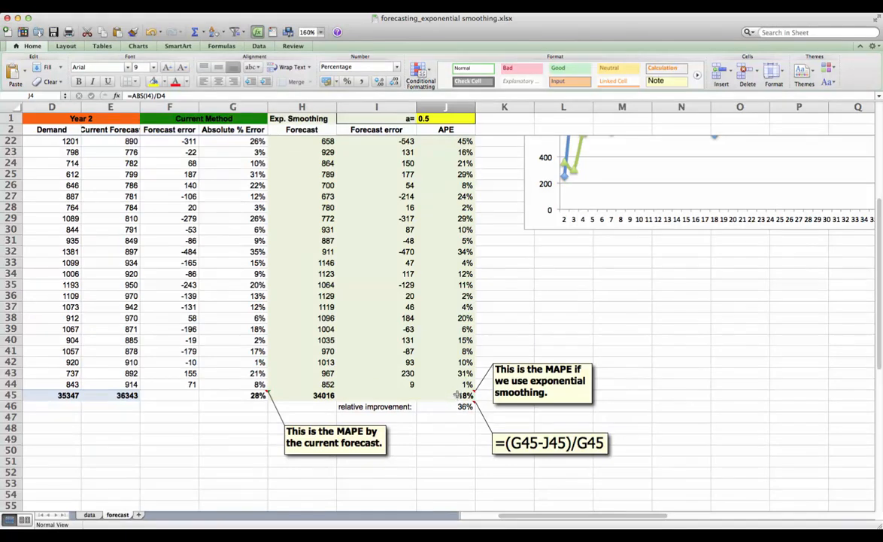
pyautogui.click(446, 396)
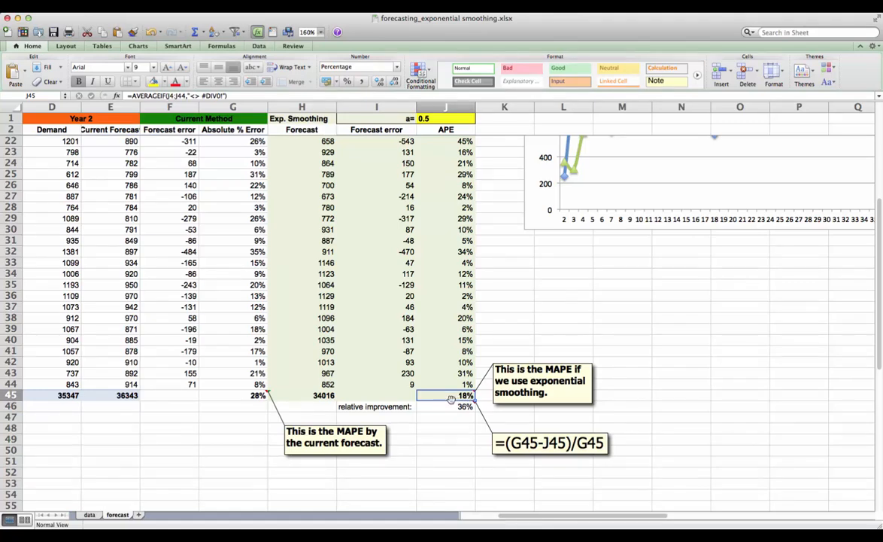
# Step: Examine the full line chart comparing demand, the current forecast and exponential smoothing across all weeks
pyautogui.scroll(5, 450, 398)
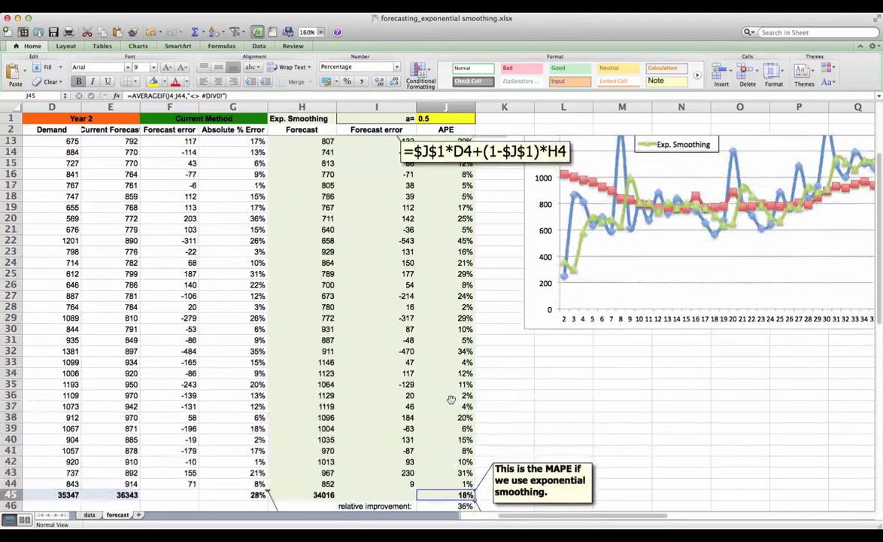
pyautogui.scroll(2, 677, 414)
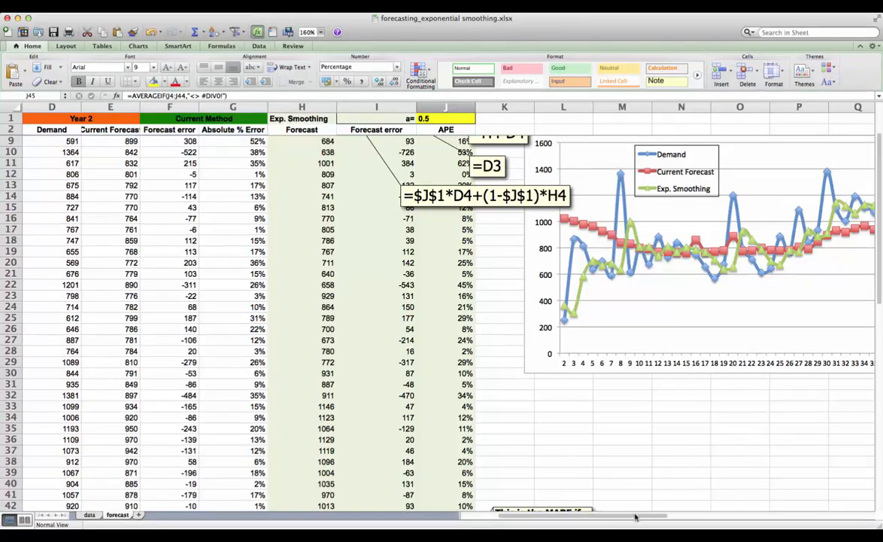
pyautogui.moveTo(635, 517); pyautogui.dragTo(655, 520)
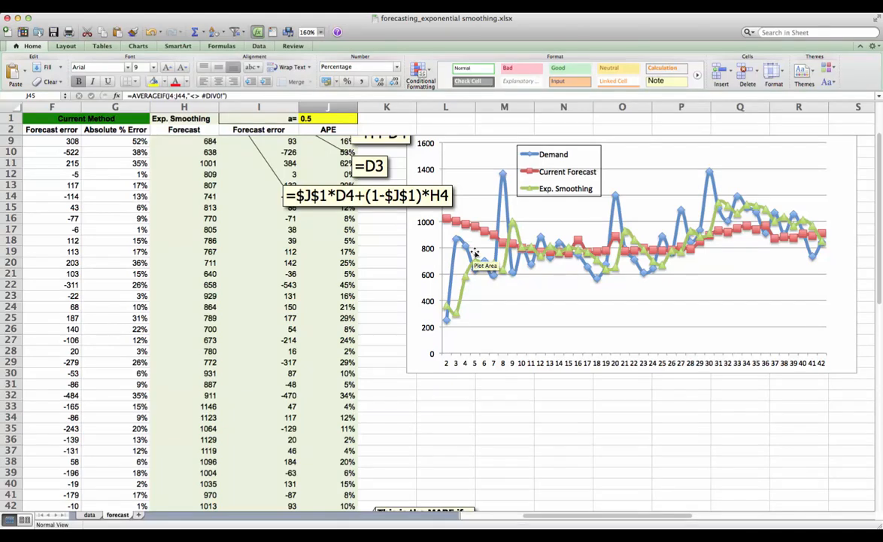
pyautogui.scroll(3, 474, 253)
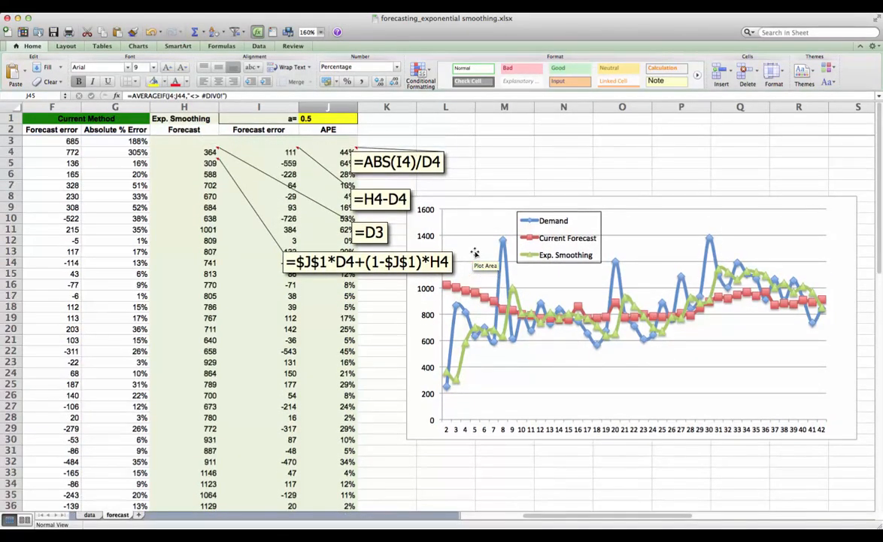